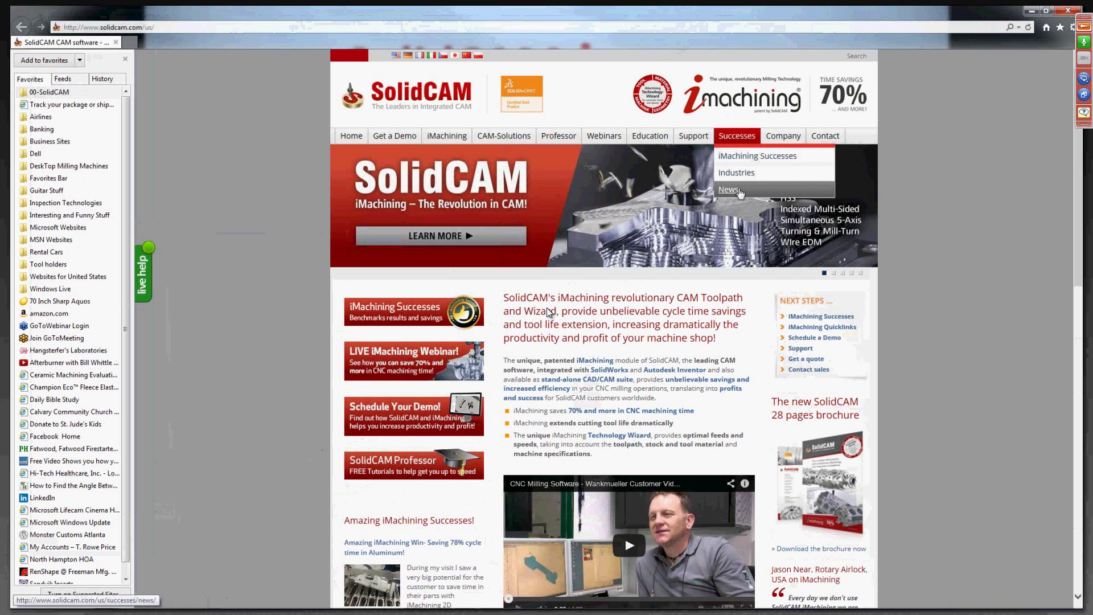
mouse_move(456, 141)
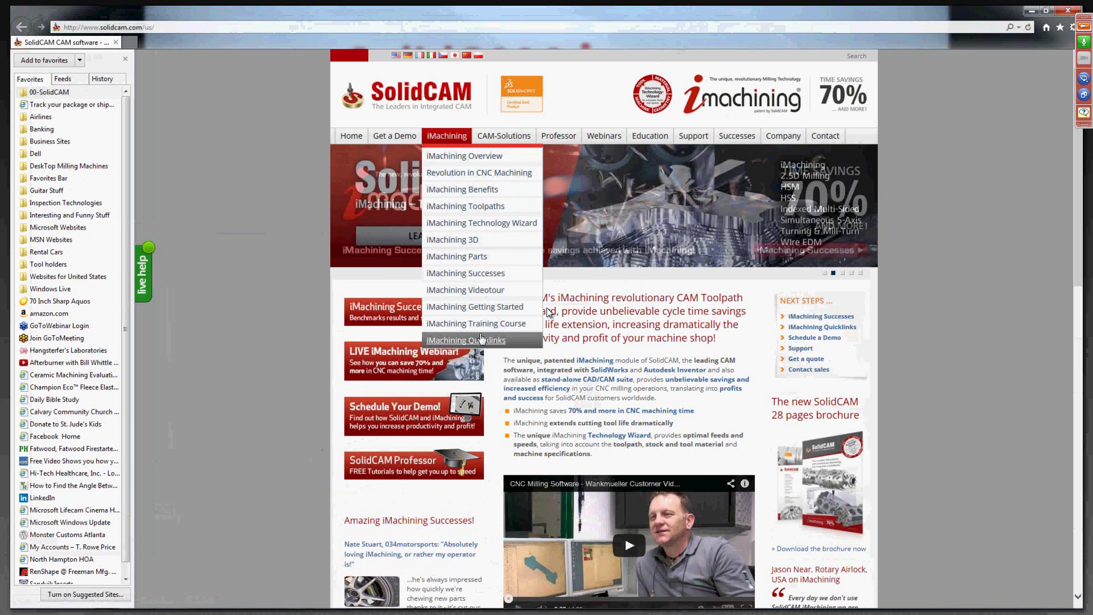
mouse_move(564, 138)
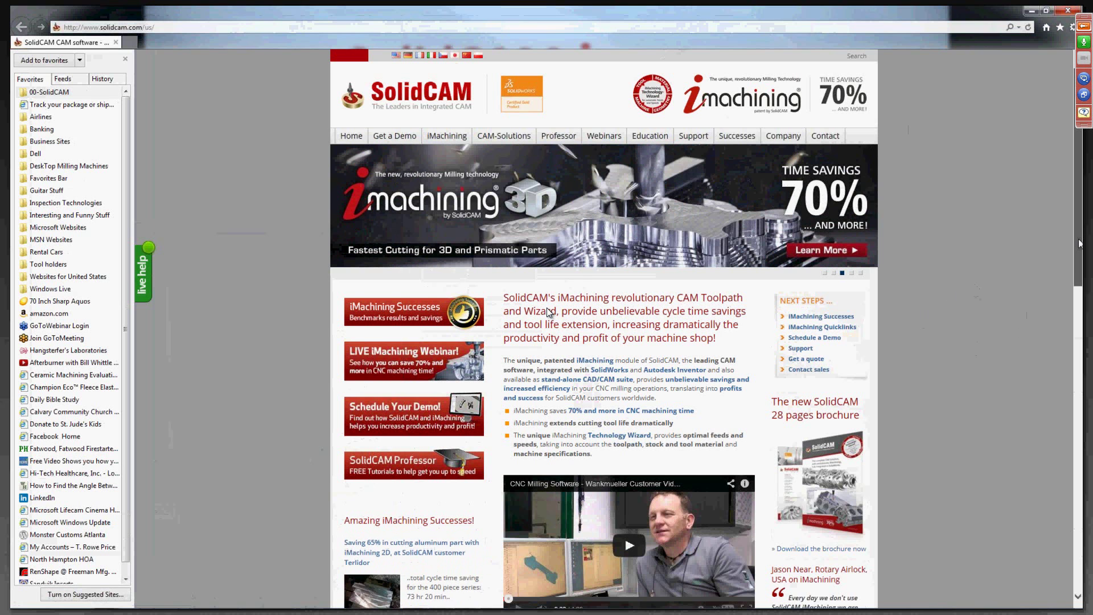
mouse_move(1080, 243)
mouse_down()
mouse_move(1081, 361)
mouse_move(1081, 244)
mouse_up()
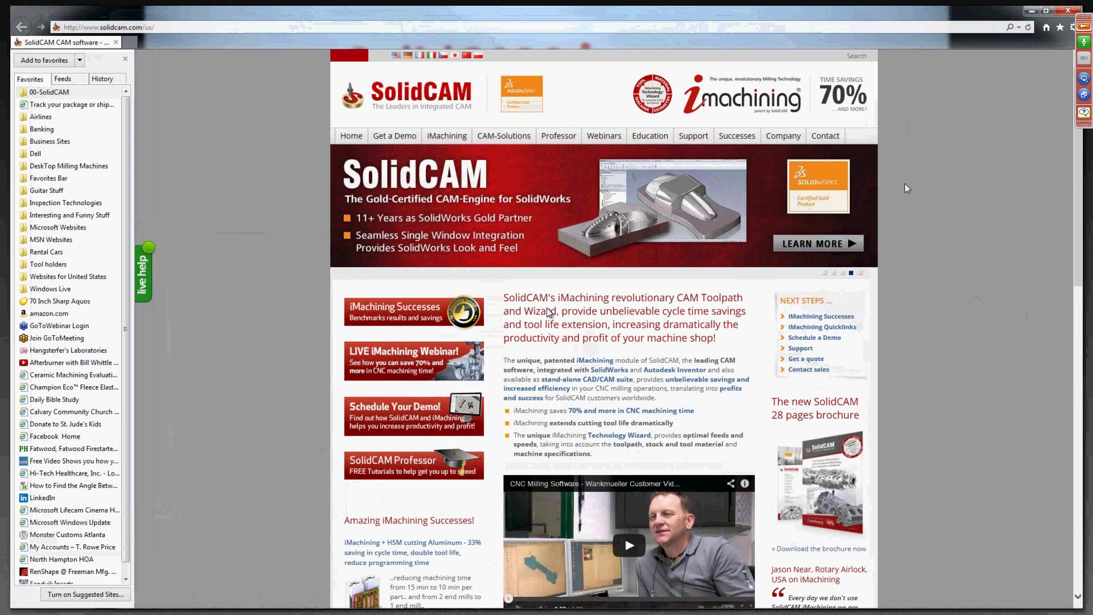
Open the U.S.A. contact page on the SolidCAM website, followed by its Support page
mouse_move(832, 140)
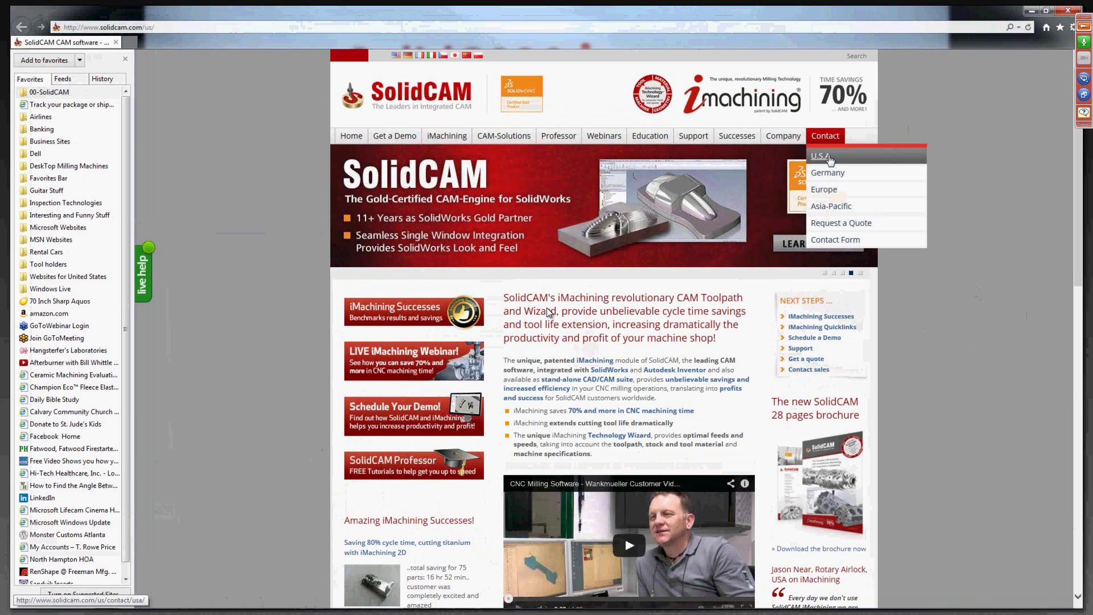
click(826, 158)
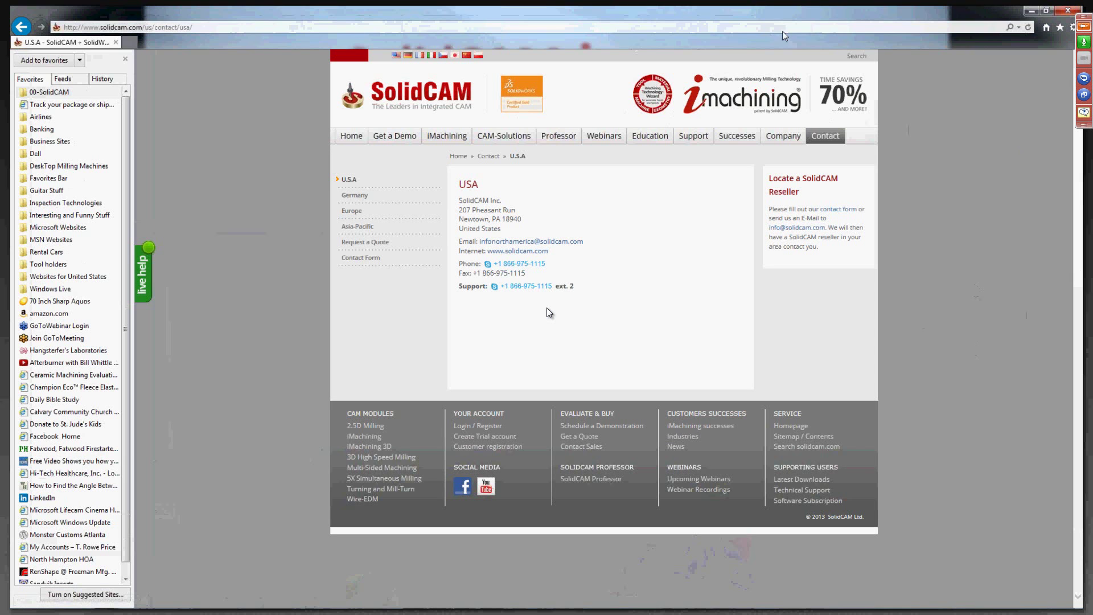
mouse_move(693, 137)
click(692, 157)
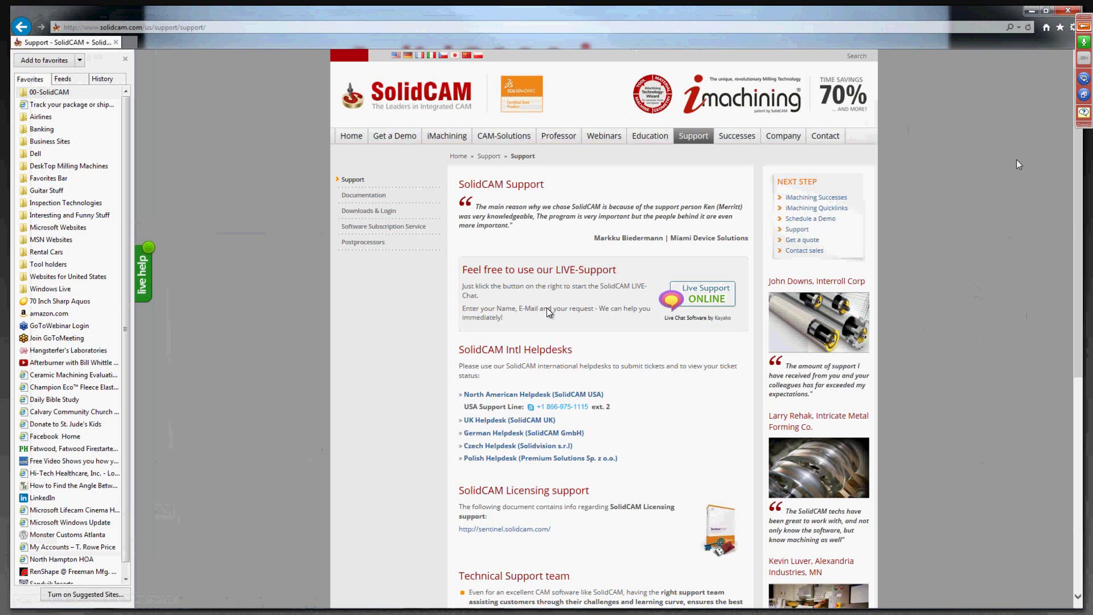
Close the website, end the slide show and switch to the HSM PART assembly in SolidWorks
click(1070, 11)
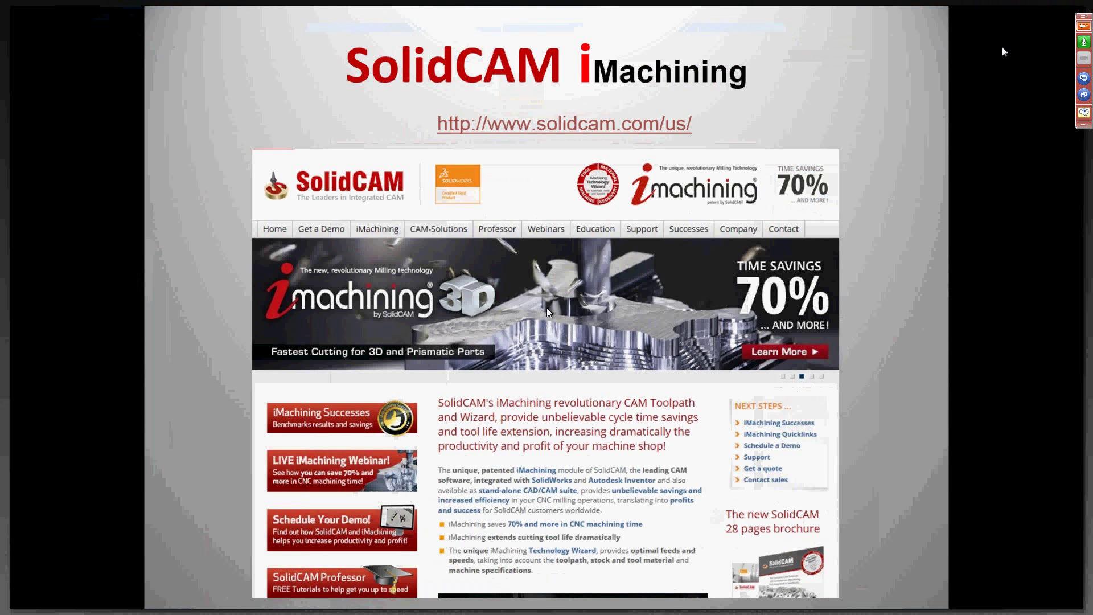
key(Escape)
click(439, 602)
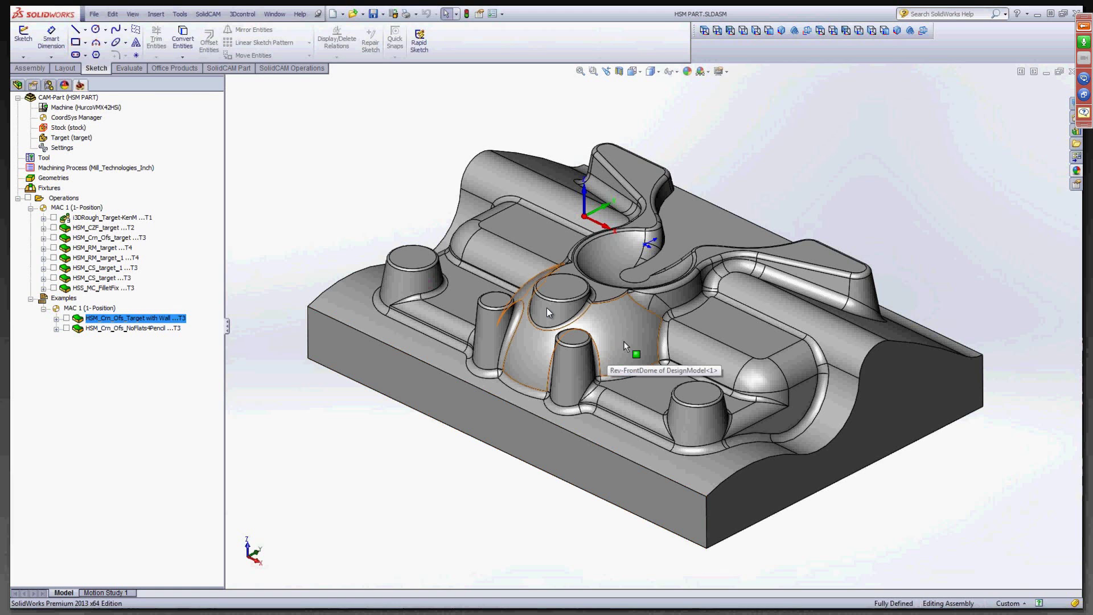
Display the toolpath of the i3DRough_Target-KenM operation, examine it around the model's raised bosses and slopes, and hide it
click(53, 219)
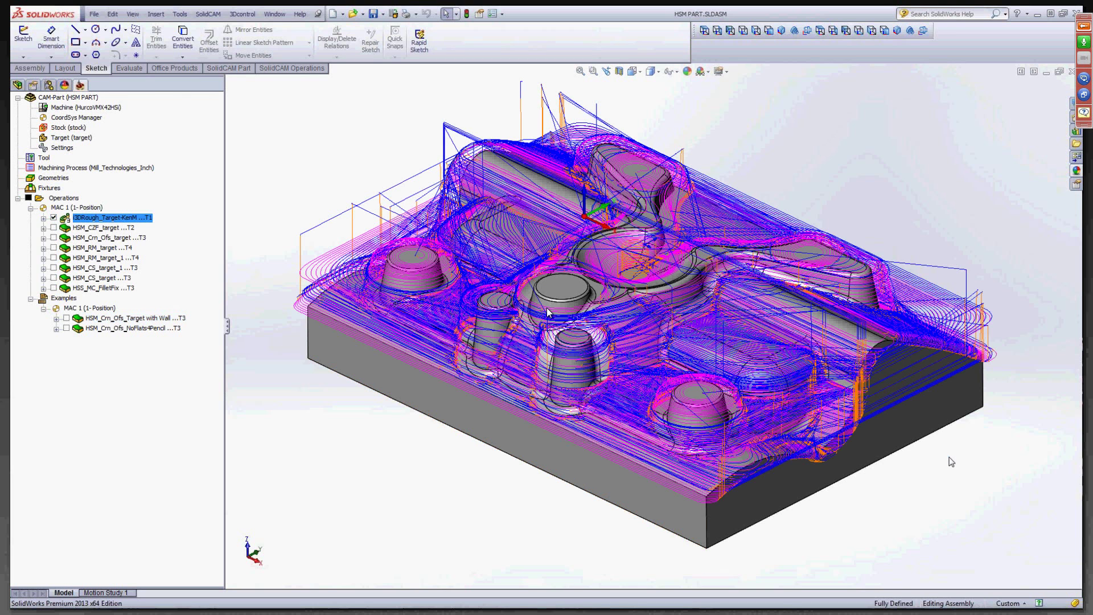
middle_drag(949, 457, 892, 431)
scroll(893, 431, down, 2)
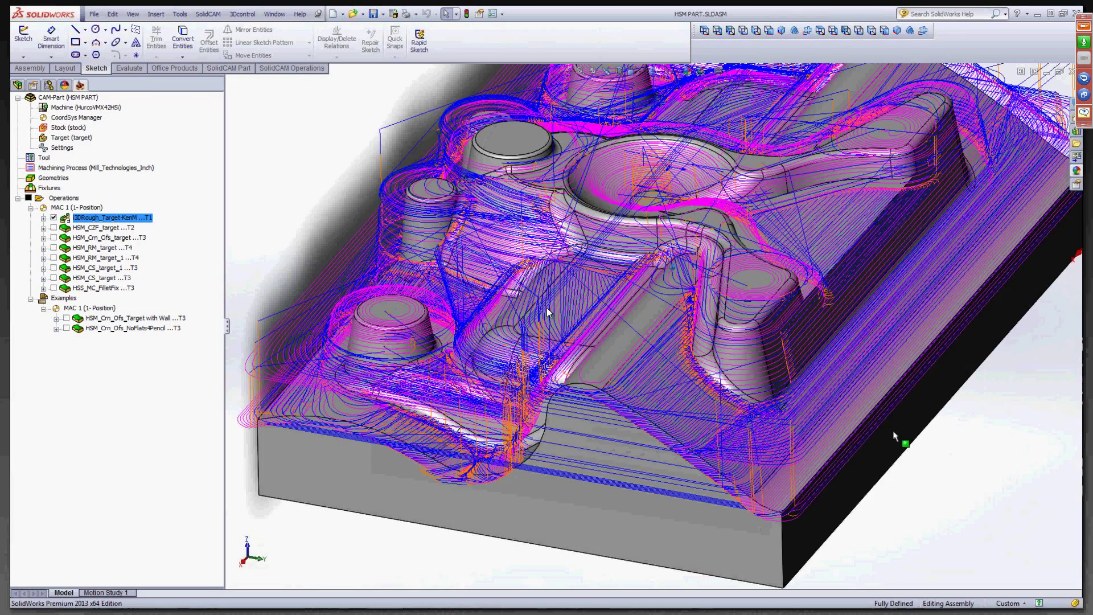
scroll(892, 431, down, 3)
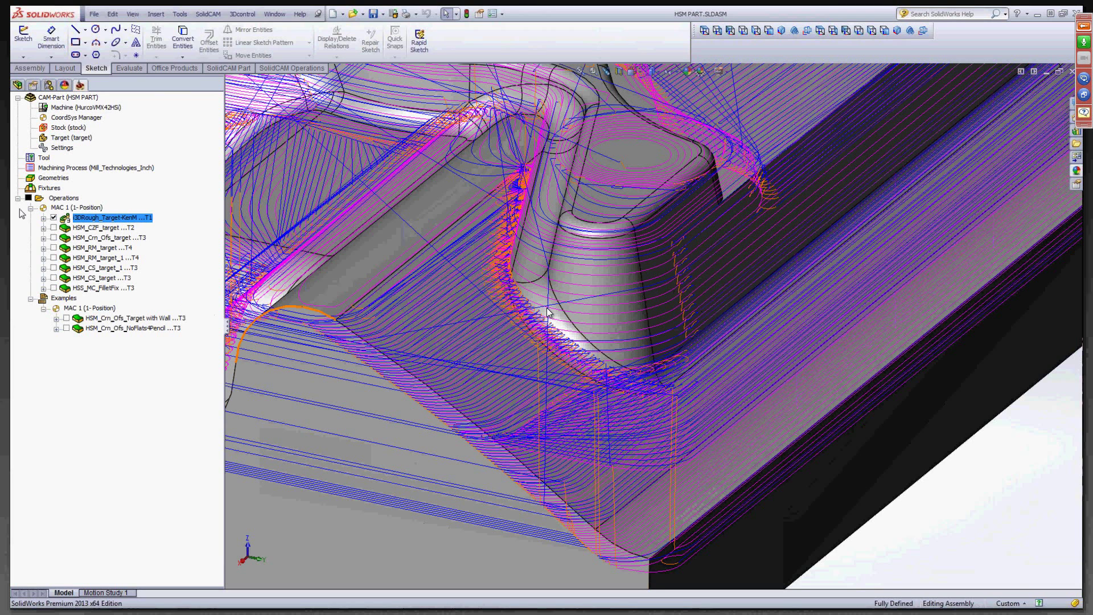
click(54, 218)
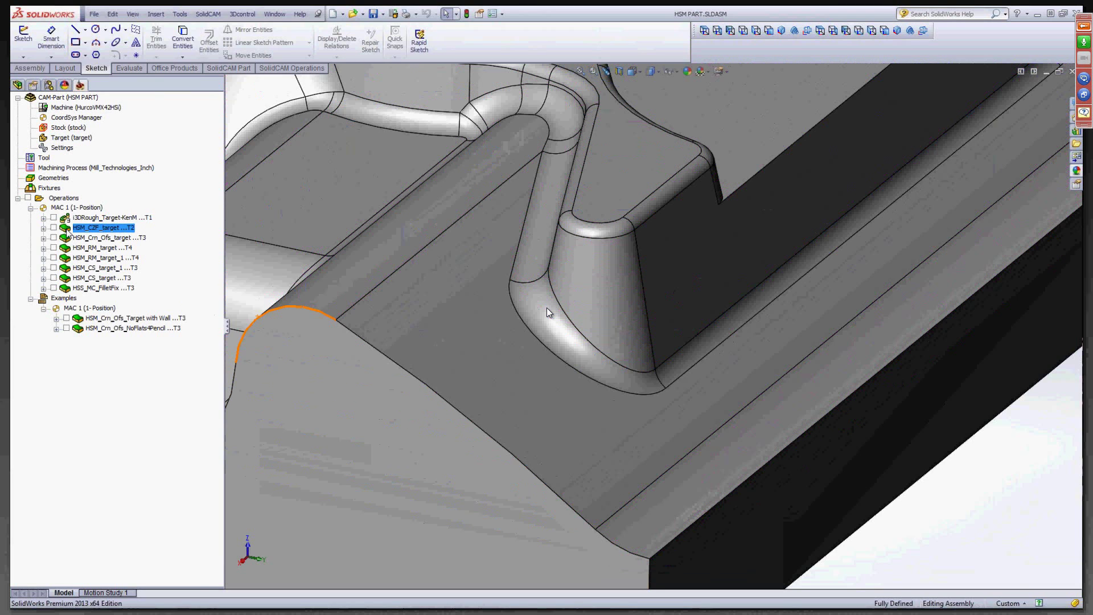
Start the simulation of the HSM_CZF_target operation in SolidVerify mode
right_click(67, 229)
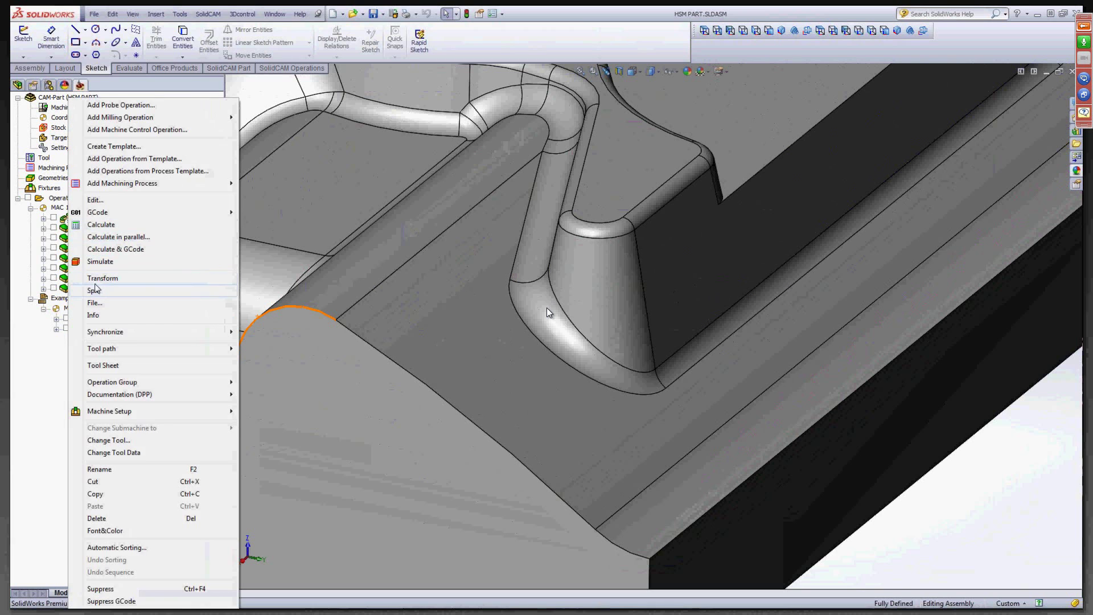
click(100, 263)
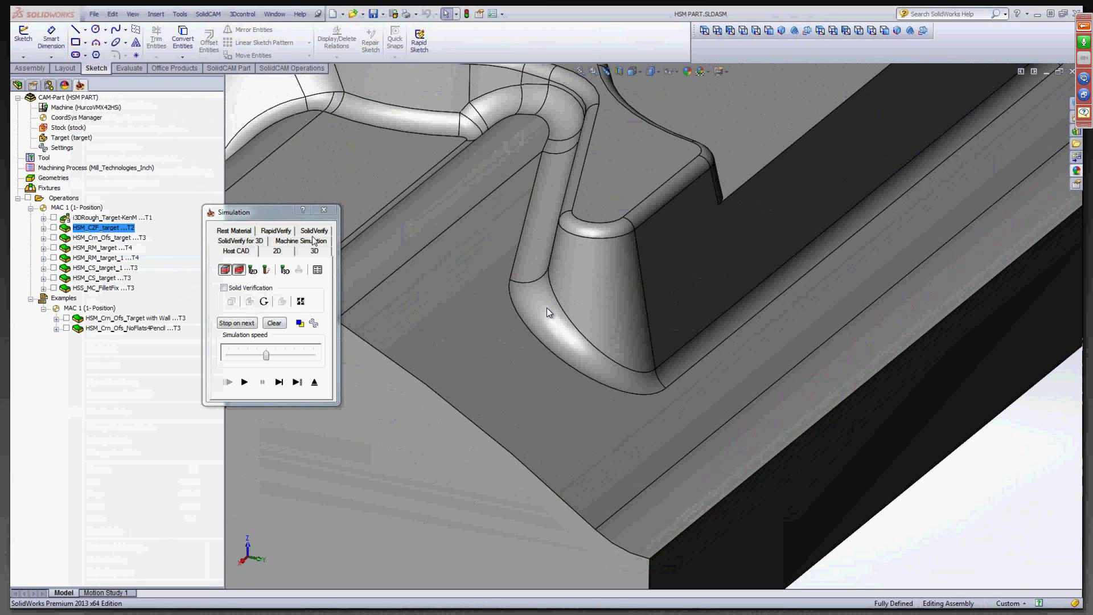
click(315, 239)
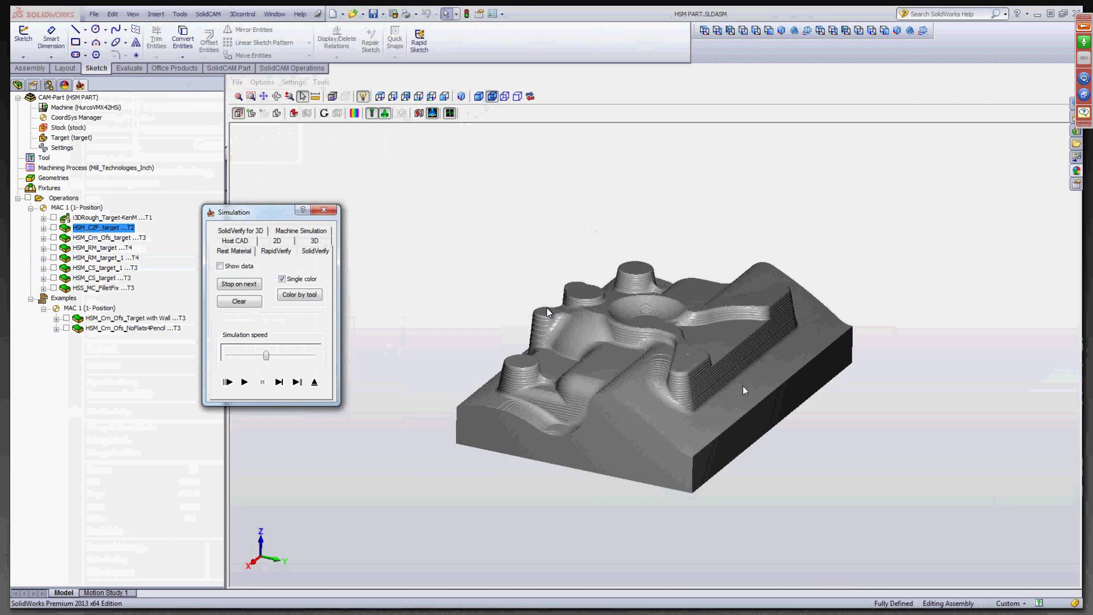
Examine the roughed stock's step pattern on the walls, slopes and curved end profile, and exit the simulation
middle_drag(831, 429, 803, 429)
scroll(804, 428, up, 2)
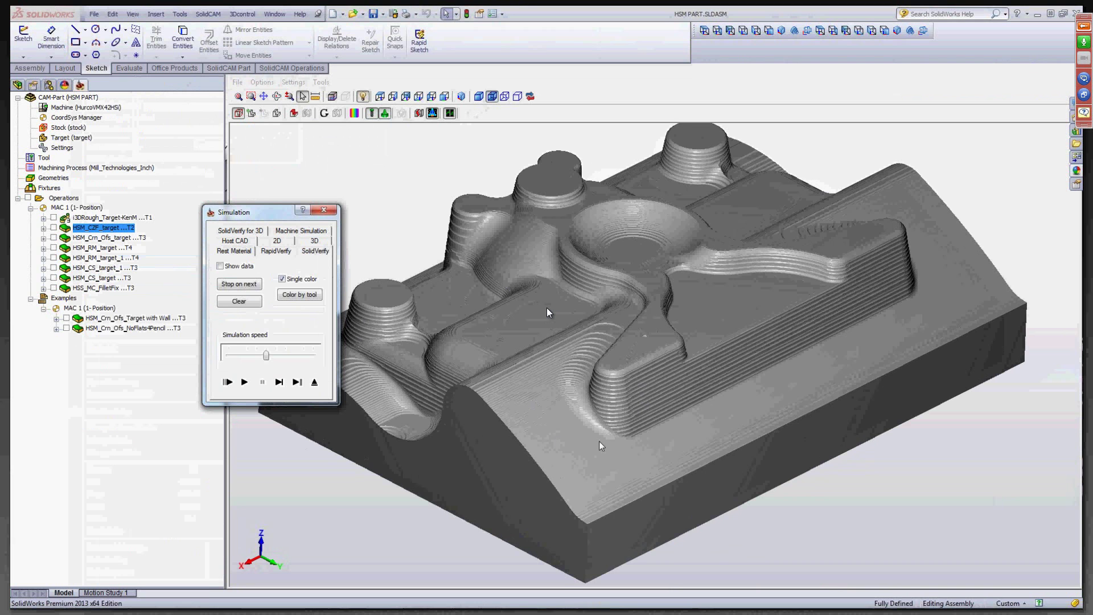
middle_drag(656, 453, 772, 466)
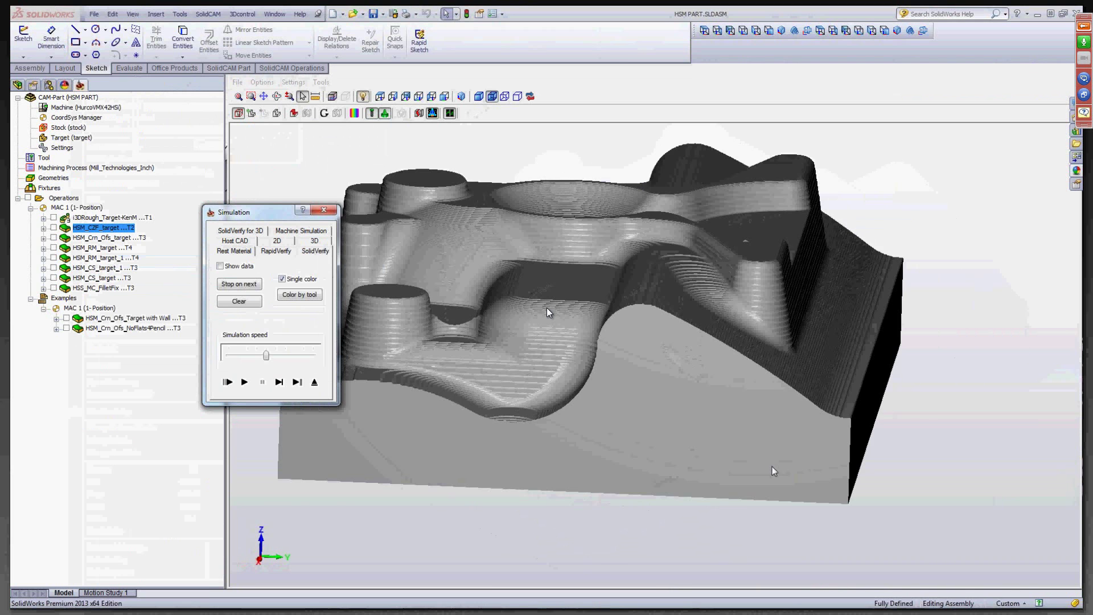
scroll(772, 470, up, 5)
middle_drag(774, 467, 778, 380)
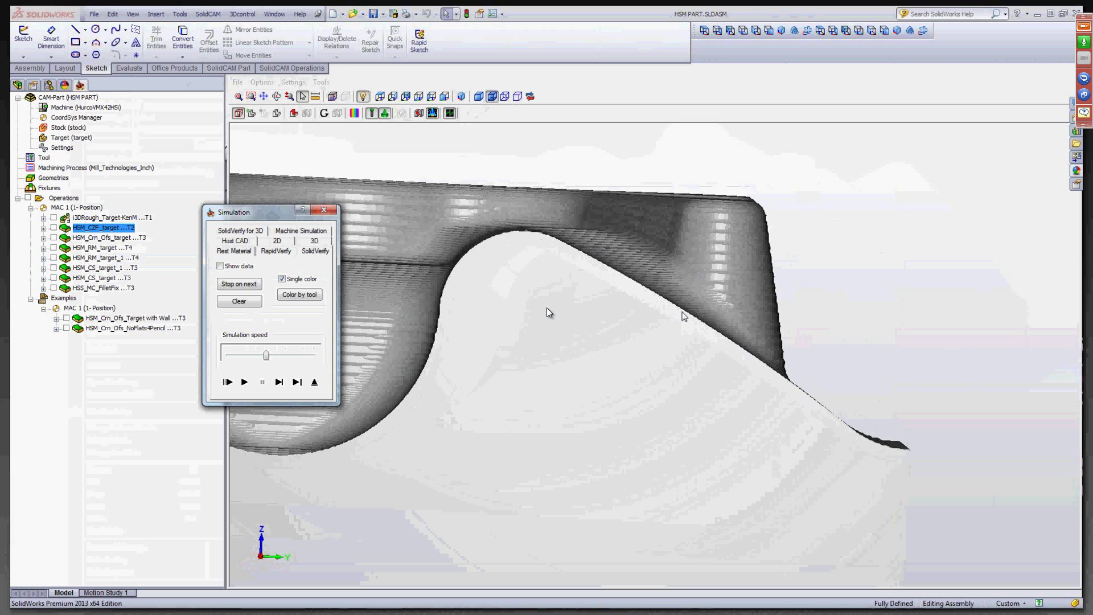
click(883, 349)
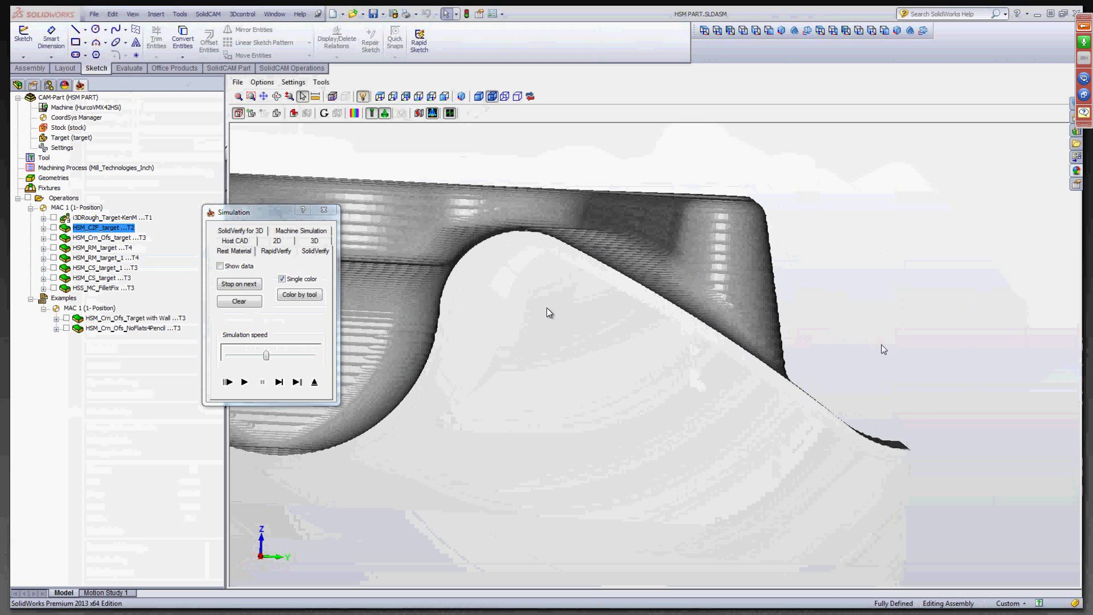
middle_drag(879, 345, 871, 339)
scroll(871, 339, up, 5)
click(316, 382)
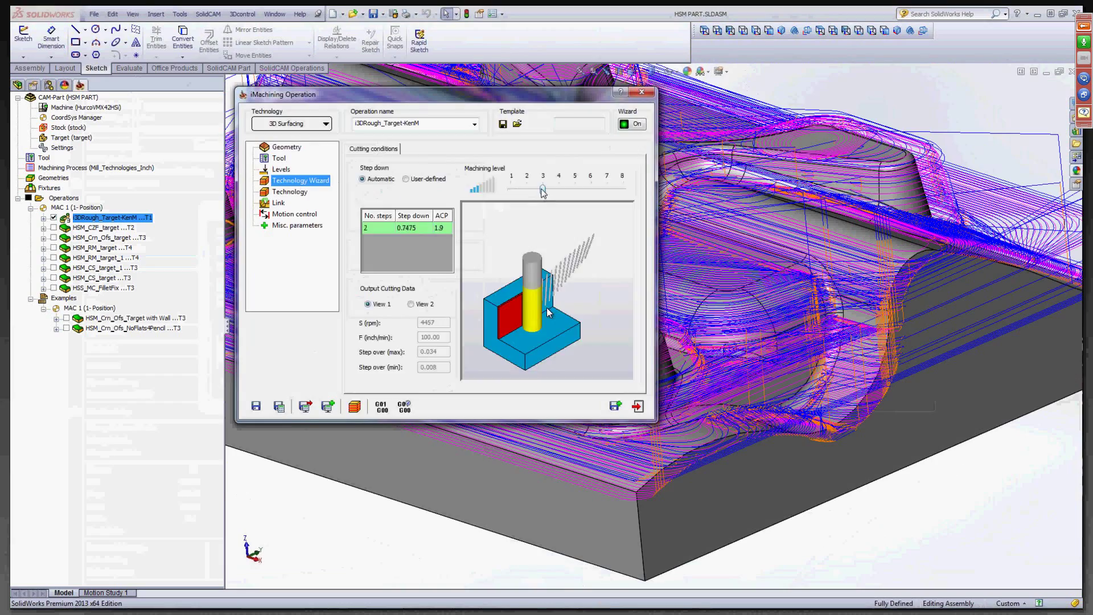
Try machining level 5 in the roughing operation's Technology Wizard and show the output cutting data in View 2
drag(543, 191, 572, 192)
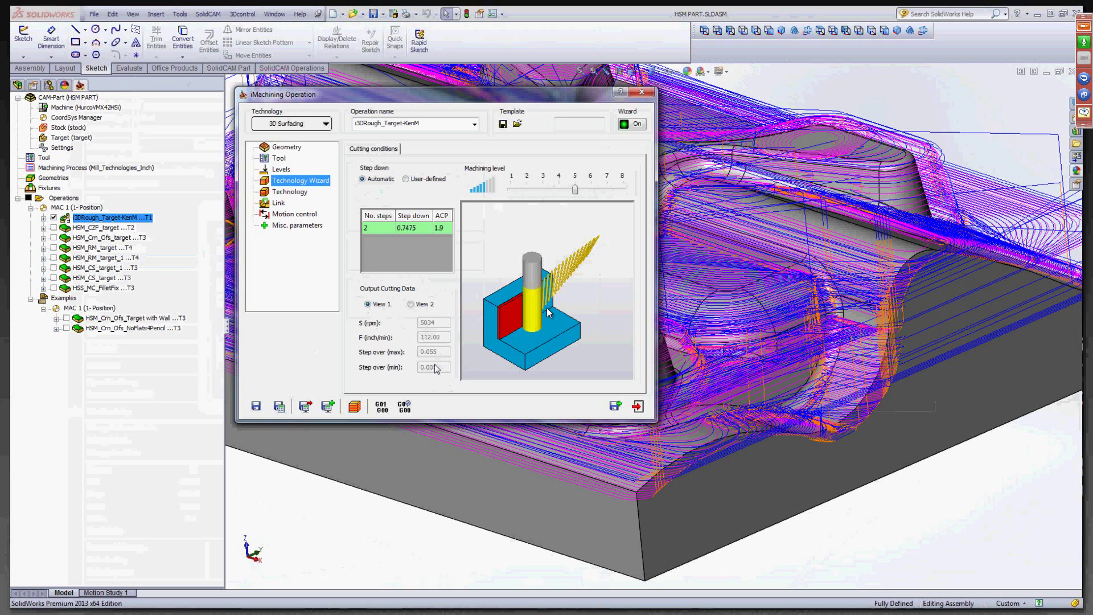
click(412, 305)
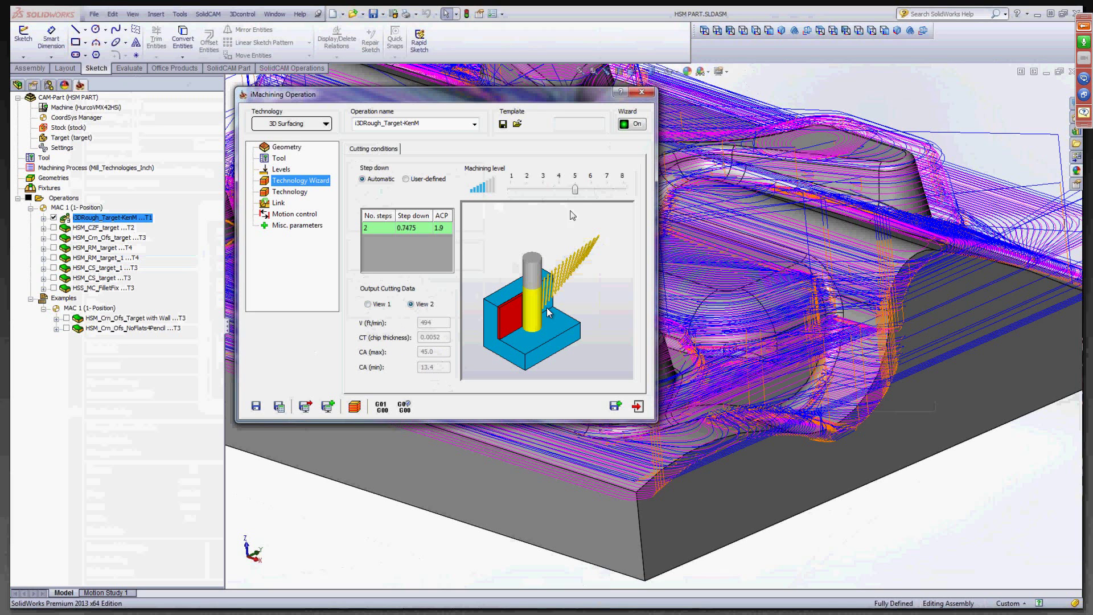
mouse_move(575, 190)
mouse_down()
mouse_move(521, 195)
mouse_move(576, 194)
mouse_up()
Review the roughing operation's Technology parameters, exit without saving and hide the i3DRough_Target-KenM toolpath
click(290, 192)
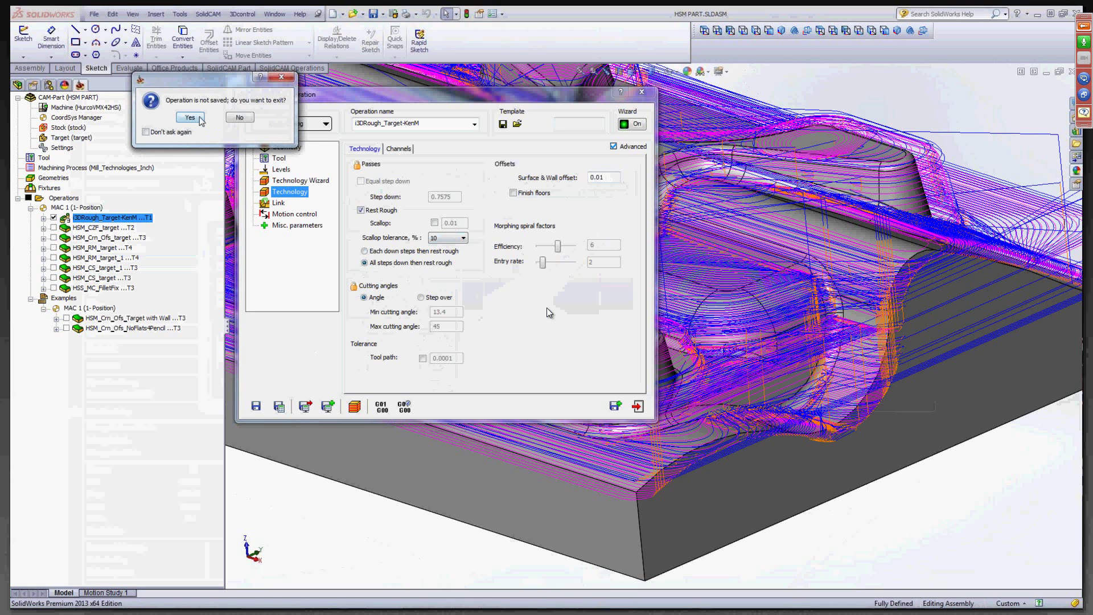
click(199, 117)
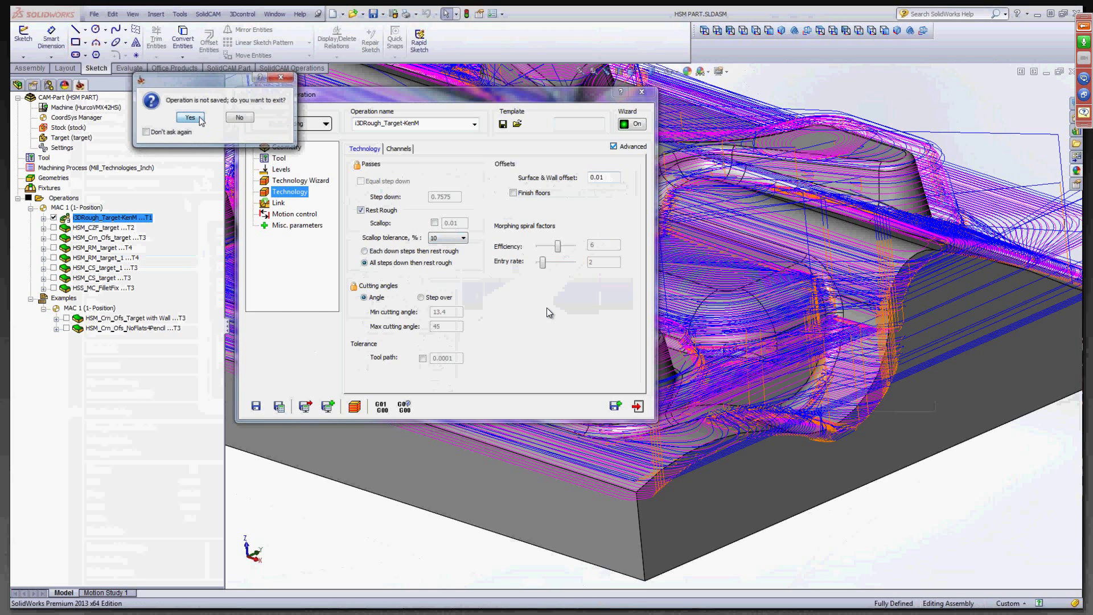
click(54, 218)
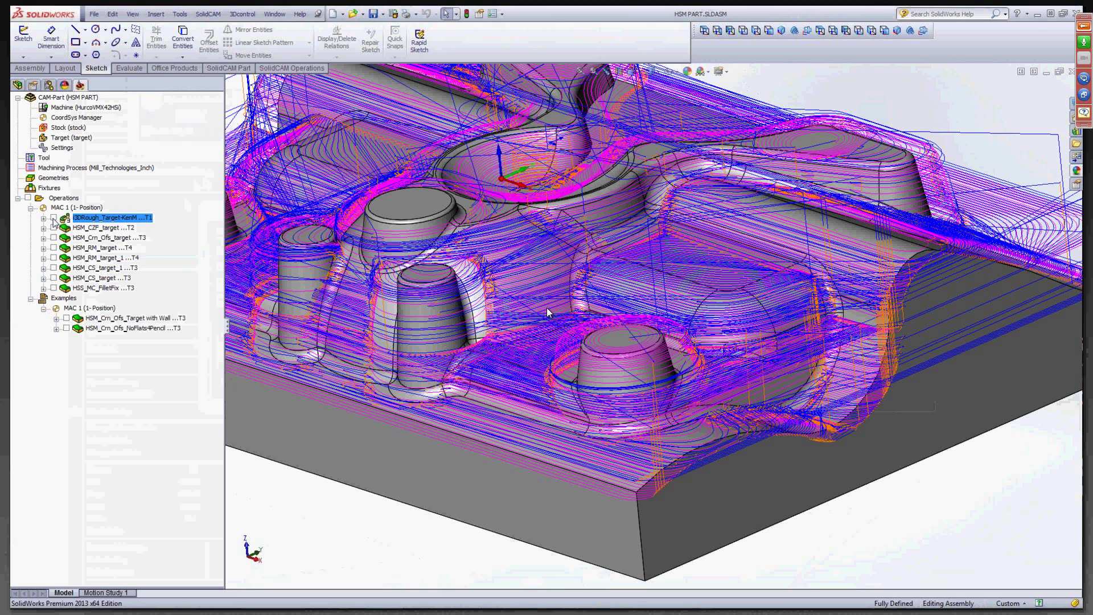
scroll(910, 541, up, 3)
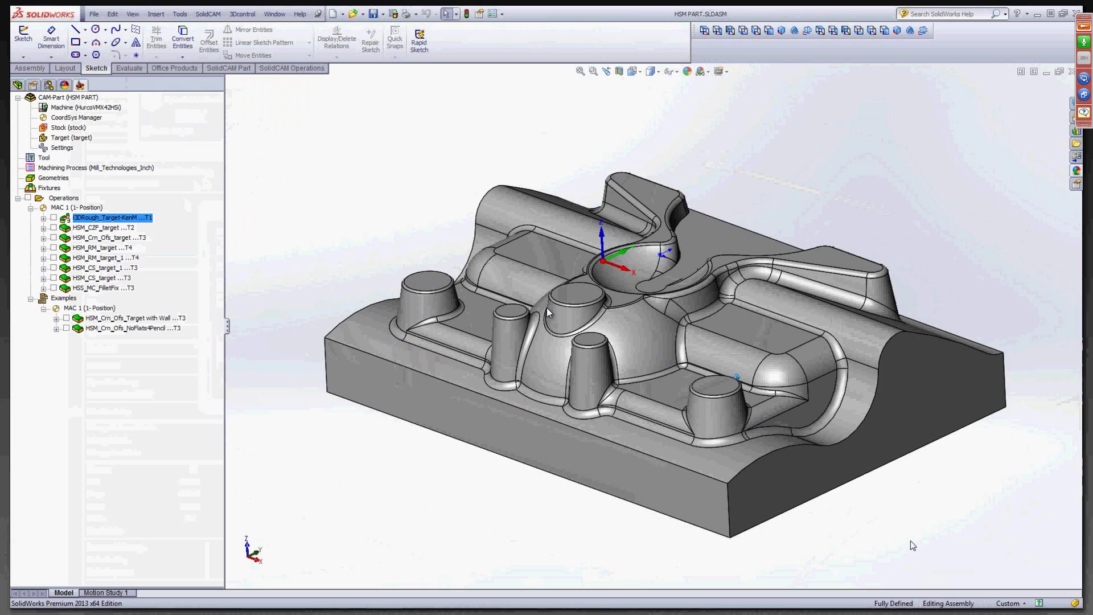
scroll(912, 545, down, 1)
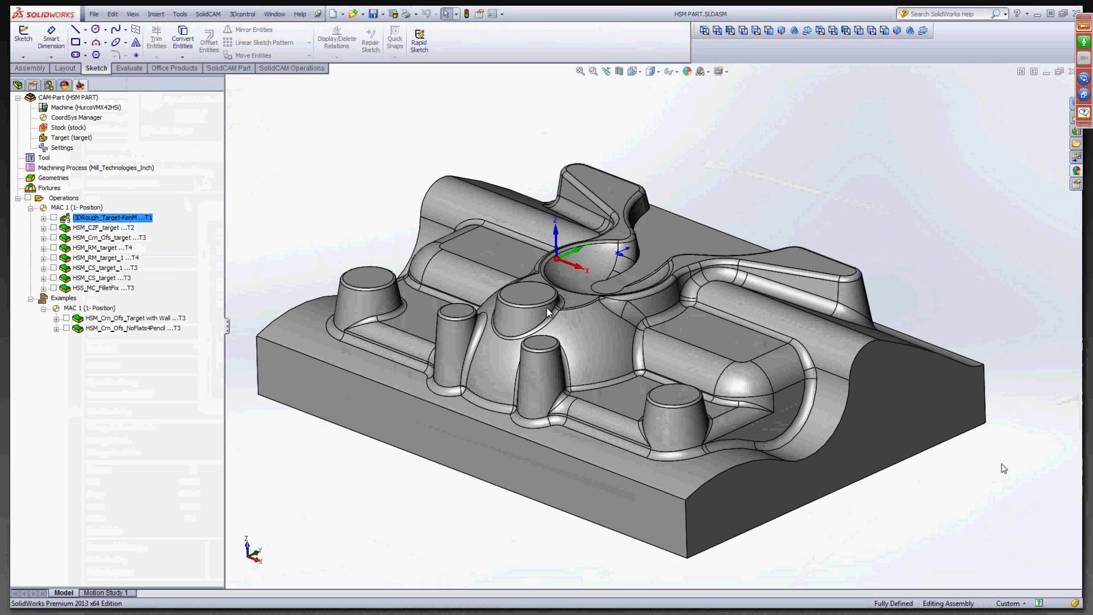